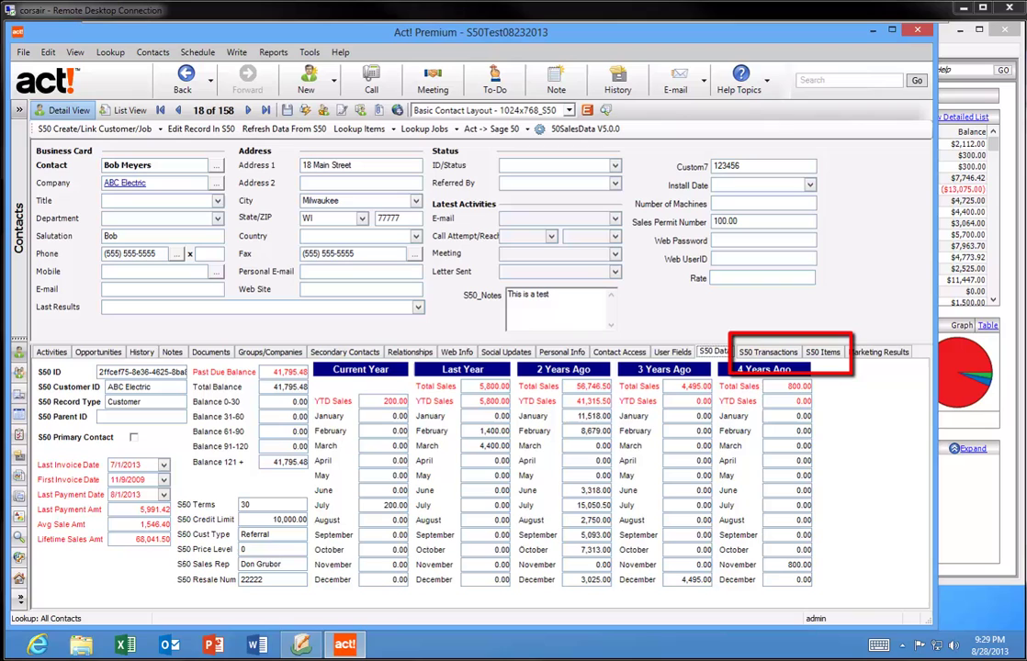
- Review the type and filter options for the contact's S50 transactions and view the line items of the $1,504.80 sales invoice
click(759, 352)
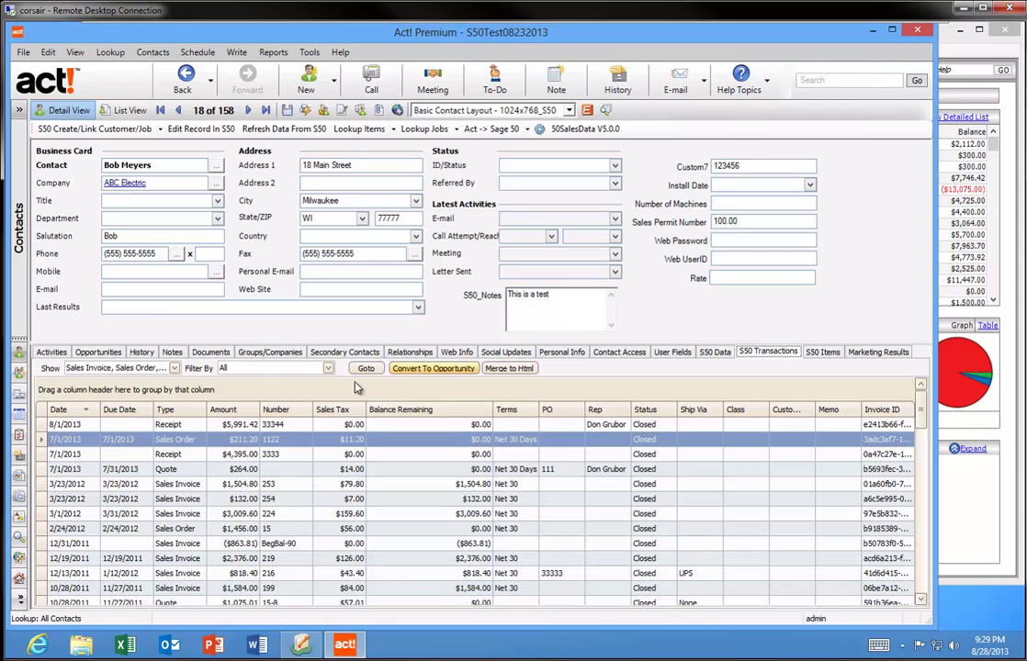
click(174, 368)
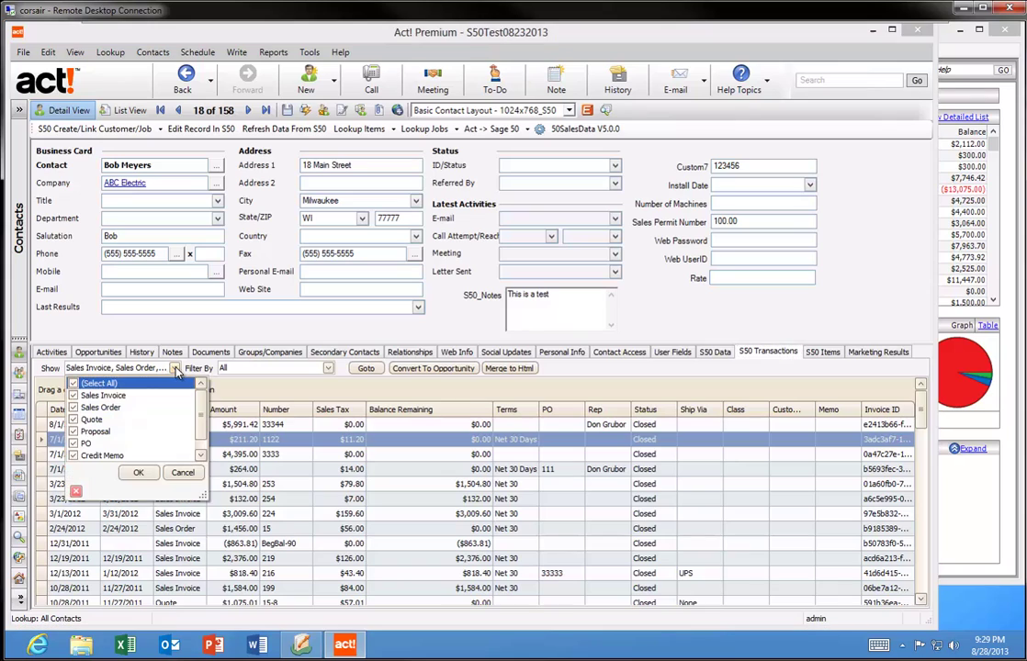
click(174, 369)
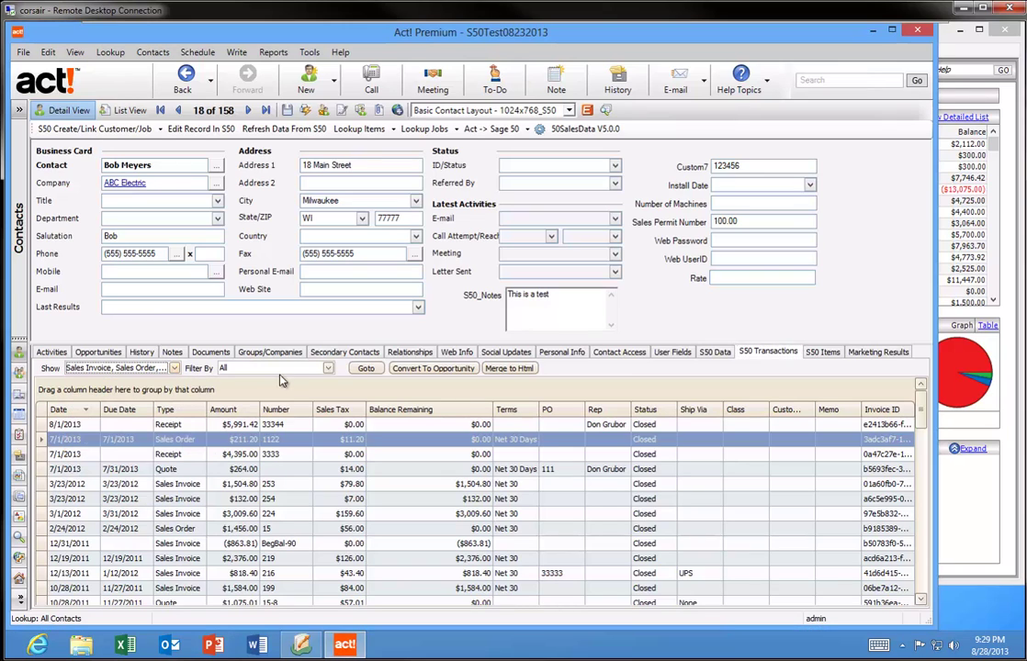
click(328, 368)
click(293, 326)
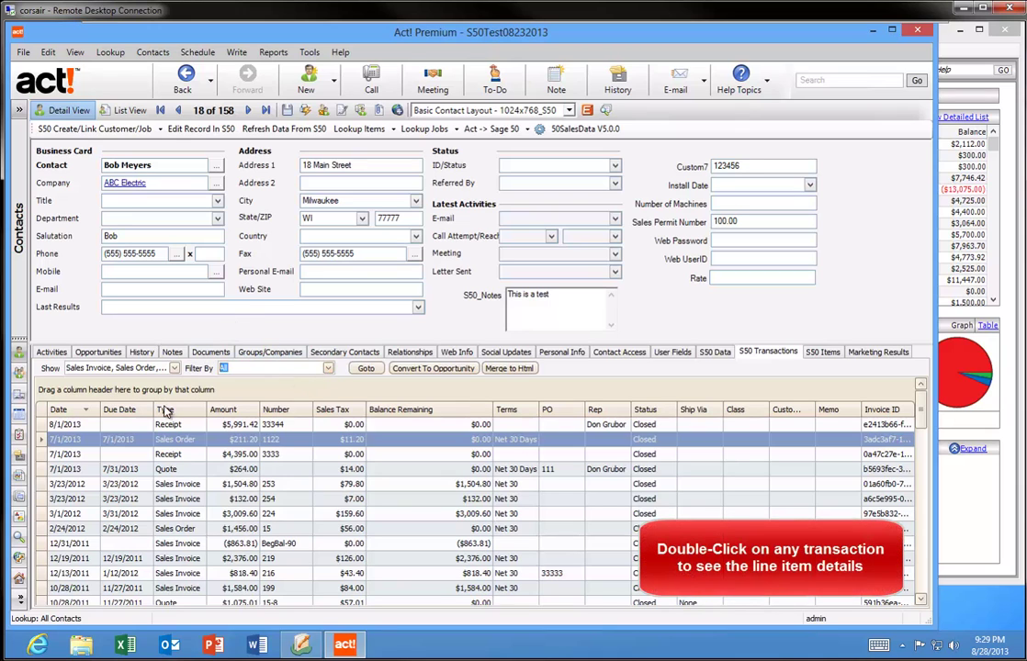
double_click(174, 487)
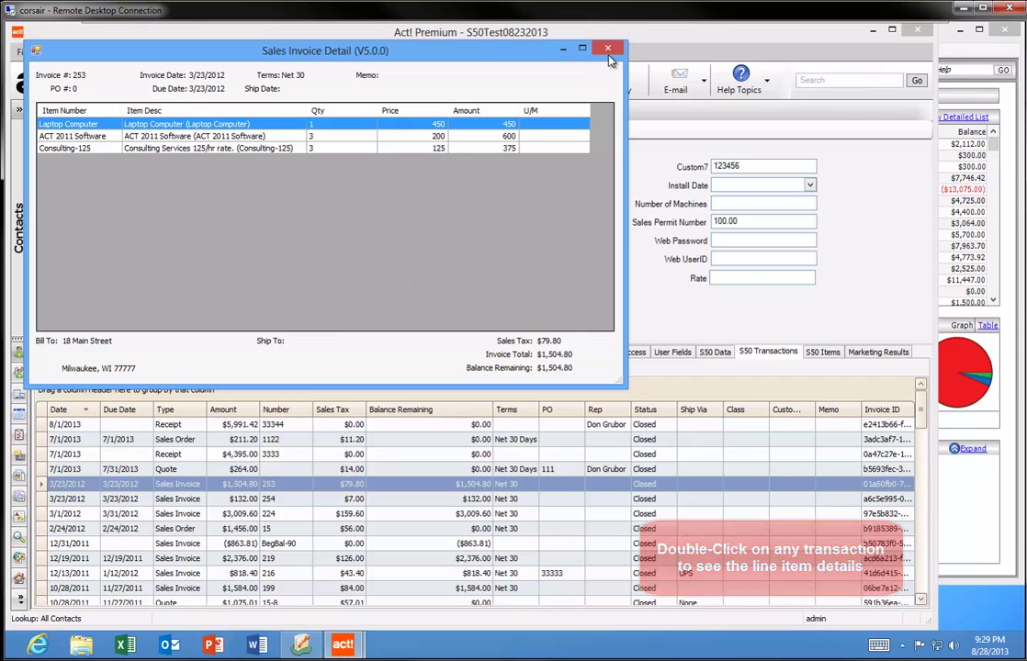
click(608, 51)
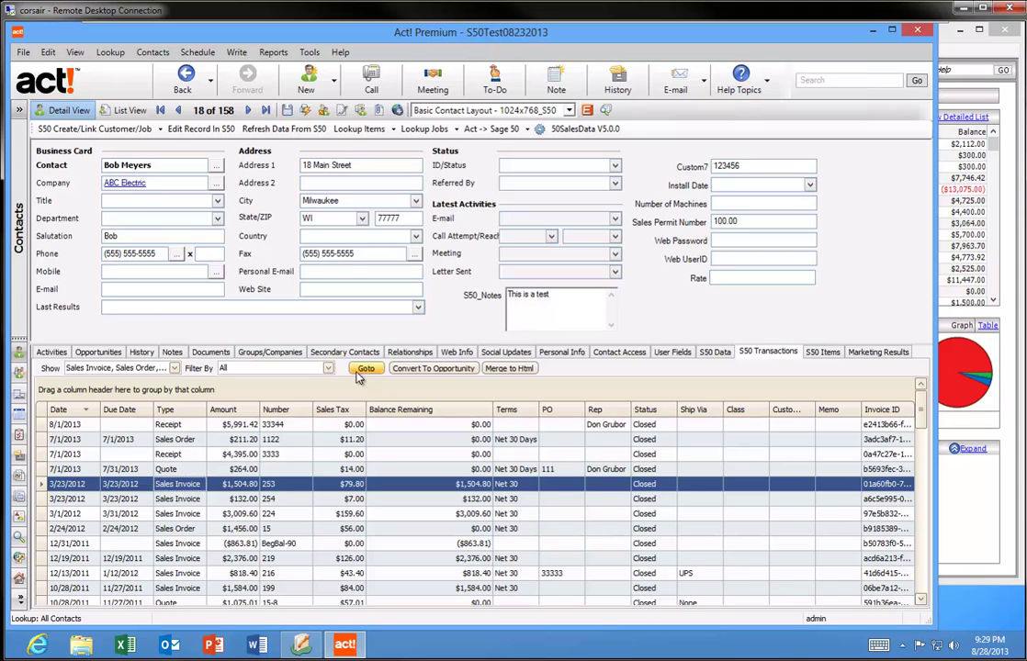
- Group the contact's S50 items by Item Num and examine the Adobe Photoshop purchases
click(824, 352)
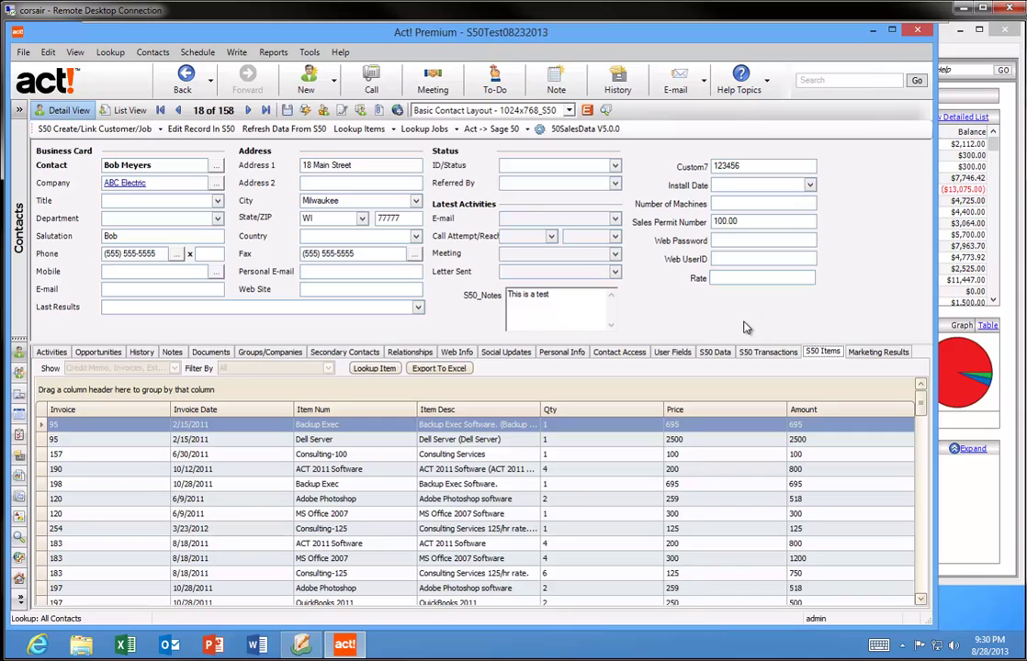
drag(376, 419, 347, 397)
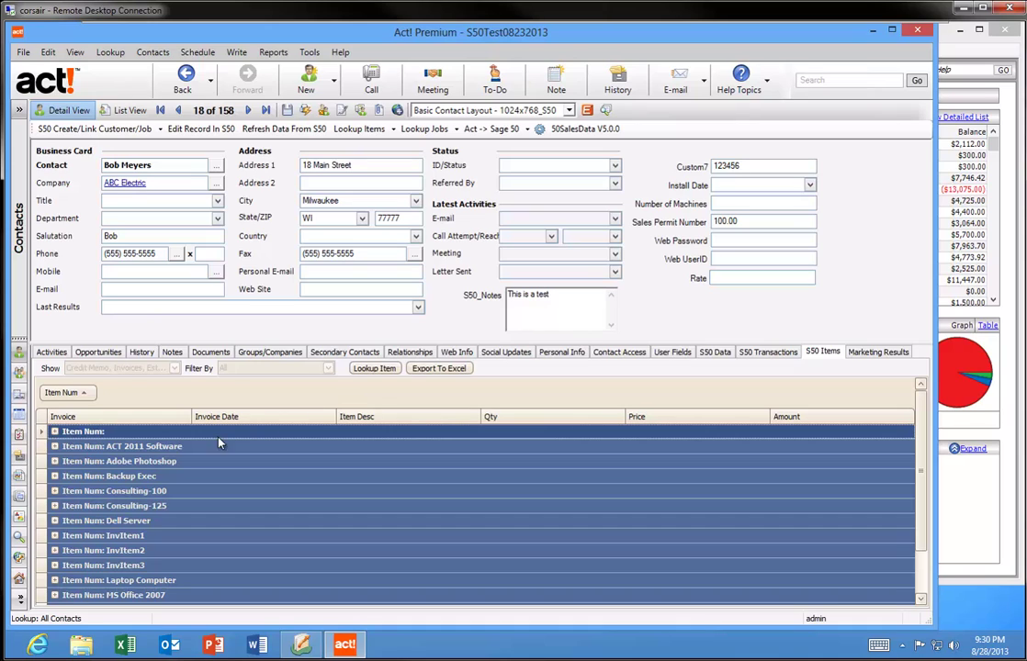
click(54, 461)
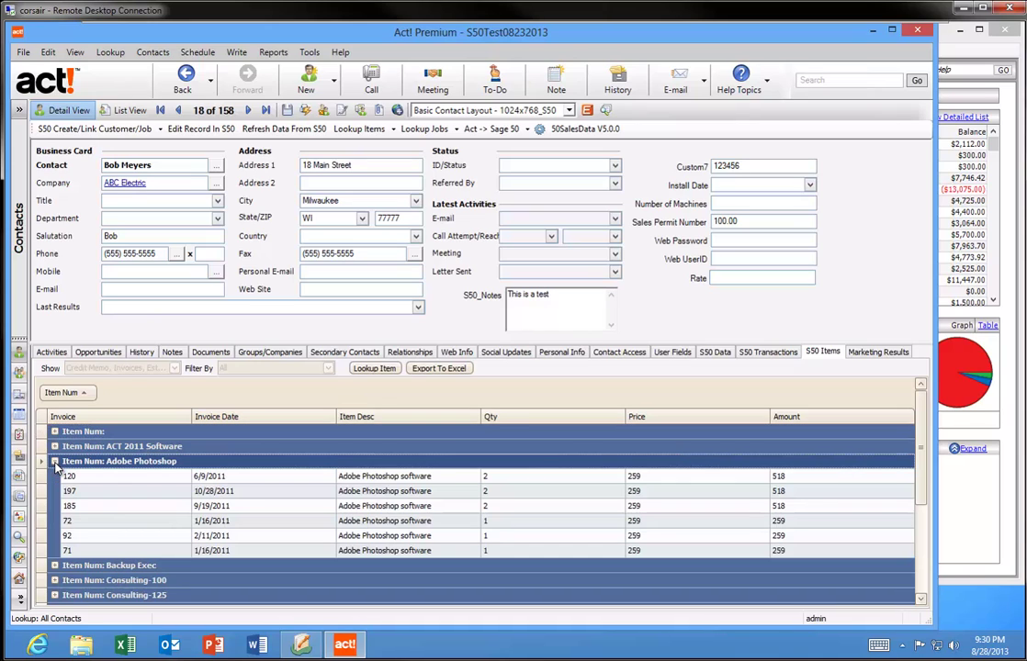
click(54, 446)
click(54, 447)
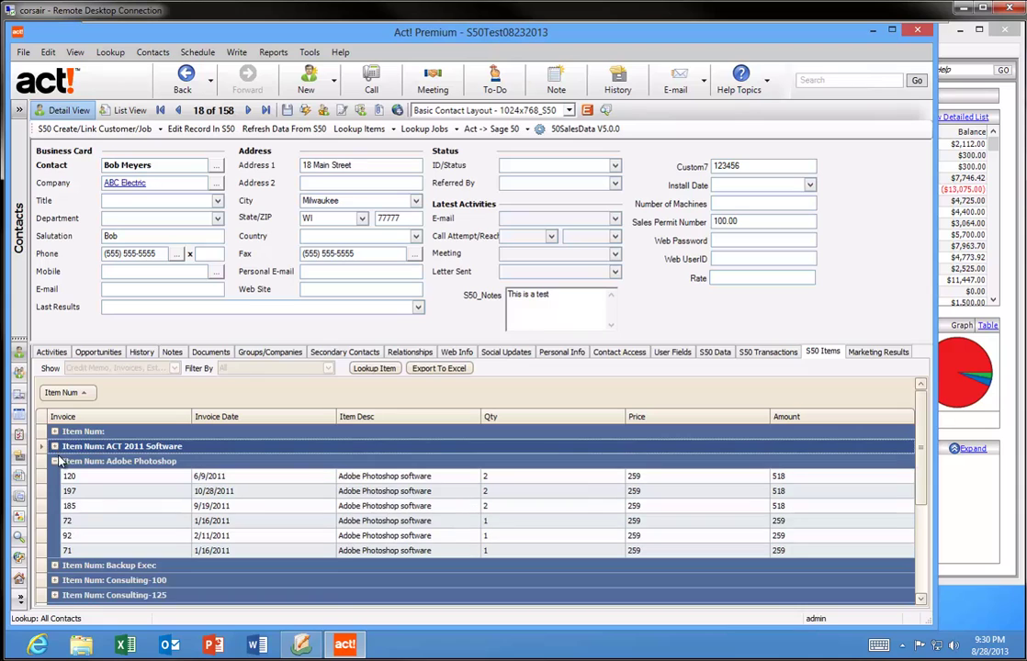
click(54, 461)
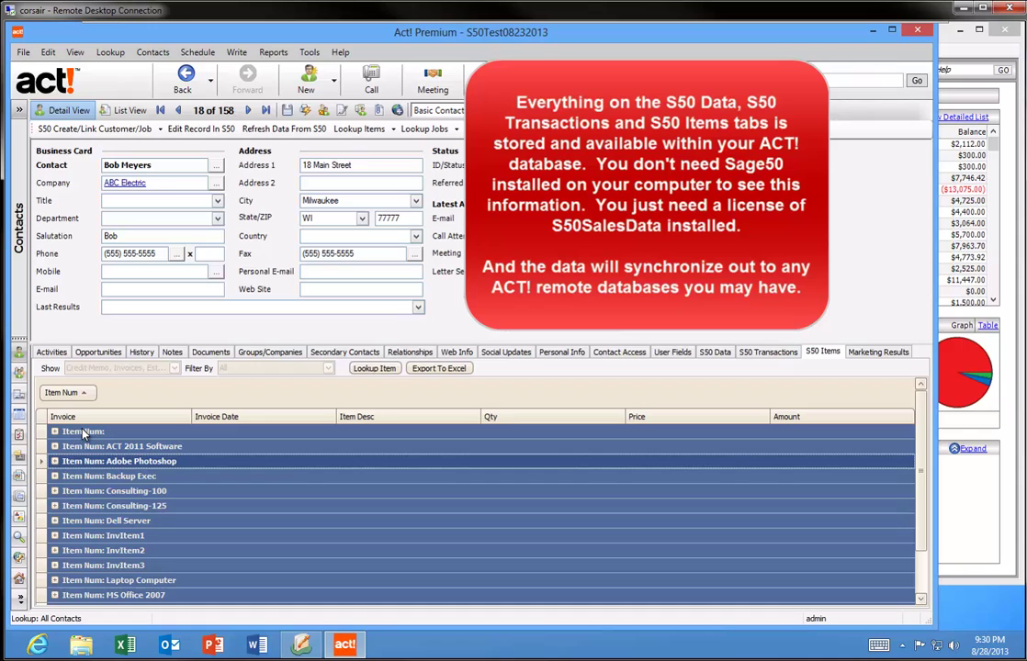
- Look up the contacts whose STLastInvoiceDate is older than 365 days
click(767, 352)
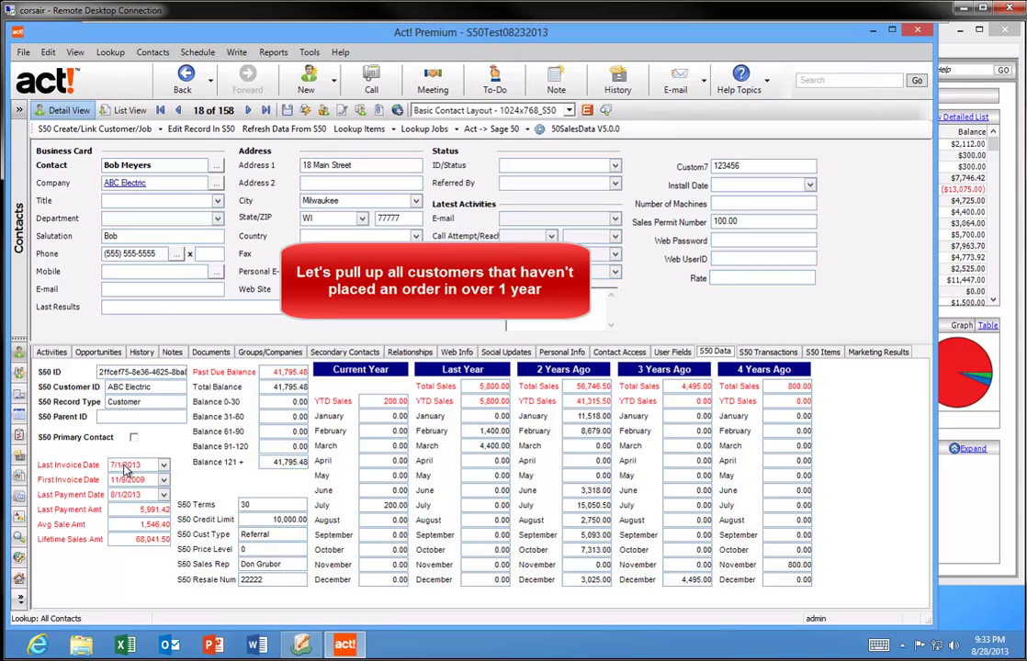
right_click(125, 469)
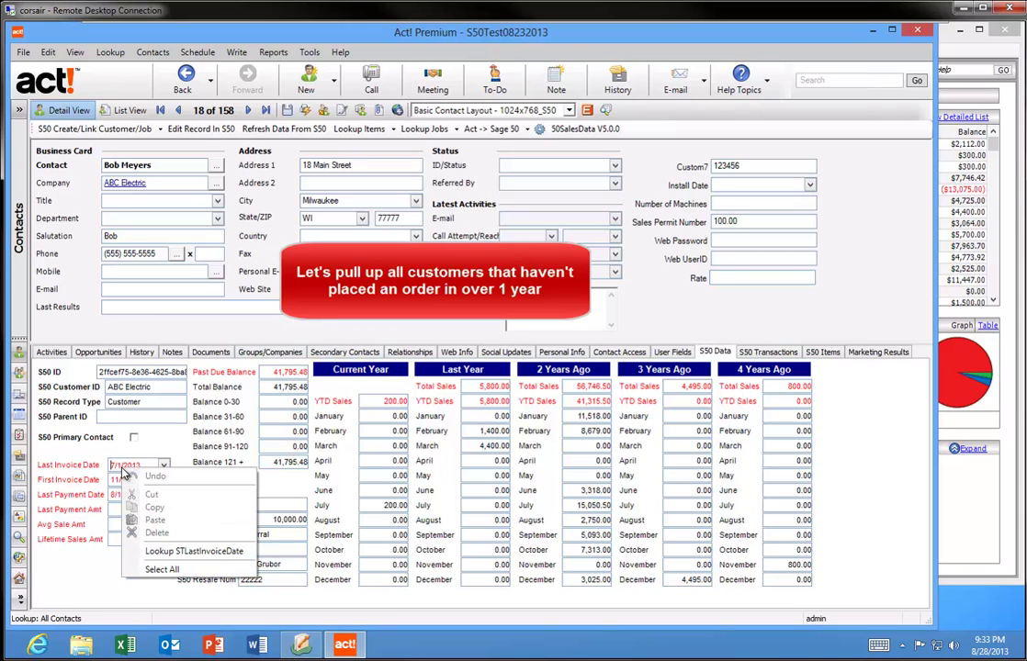
click(188, 551)
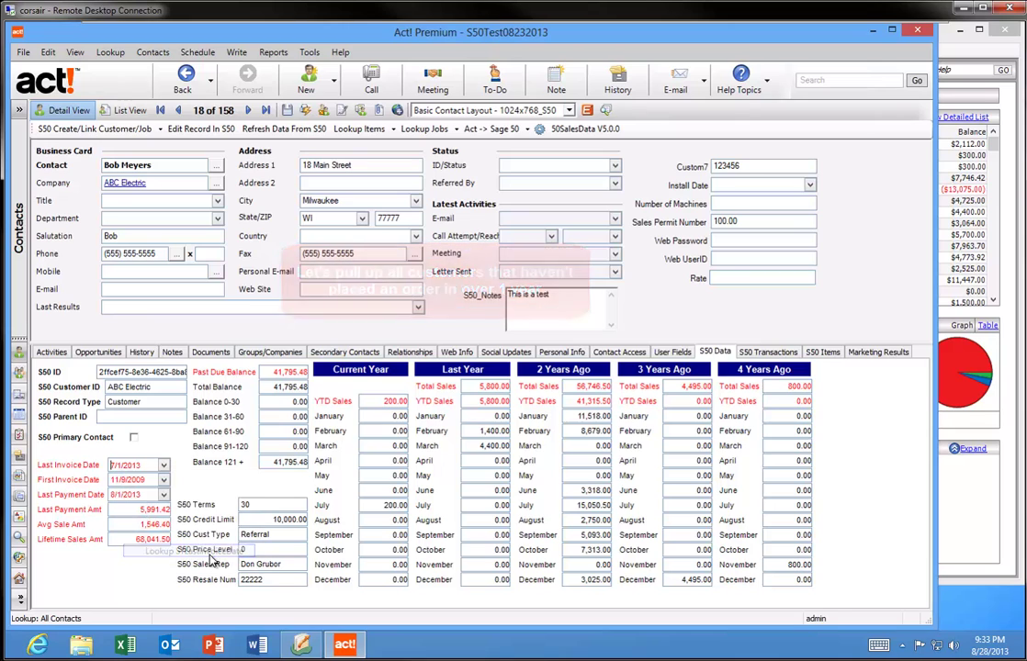
click(519, 317)
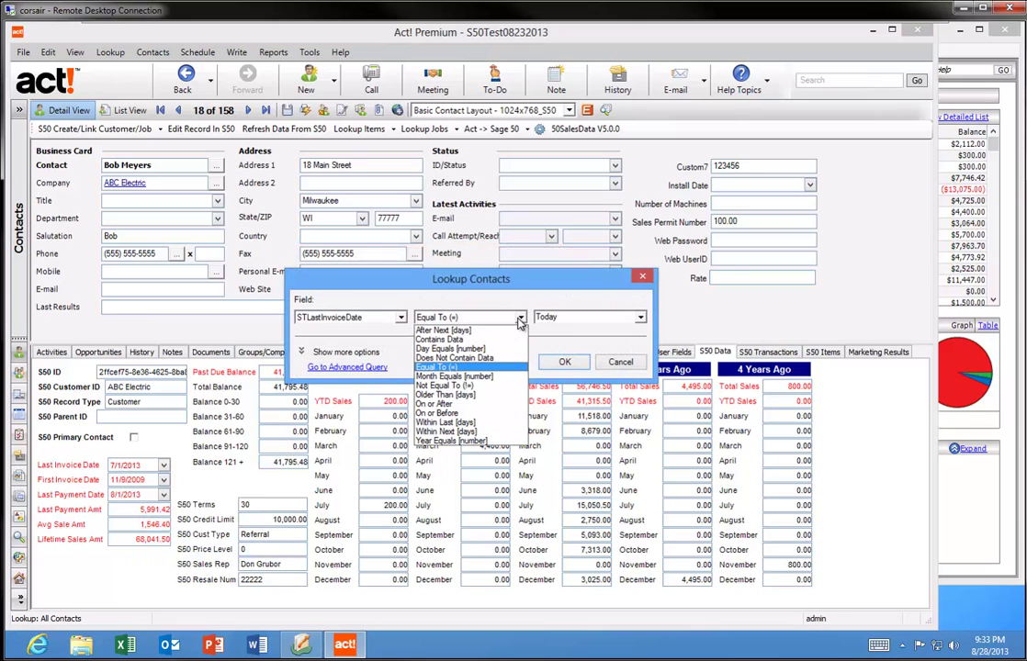
click(499, 395)
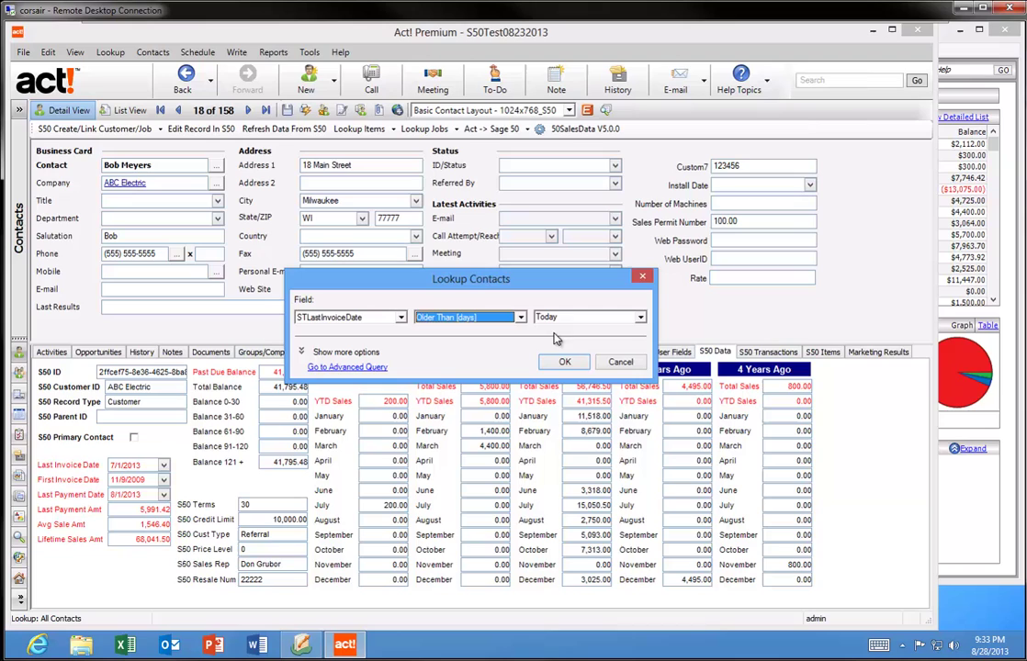
click(563, 317)
text(365)
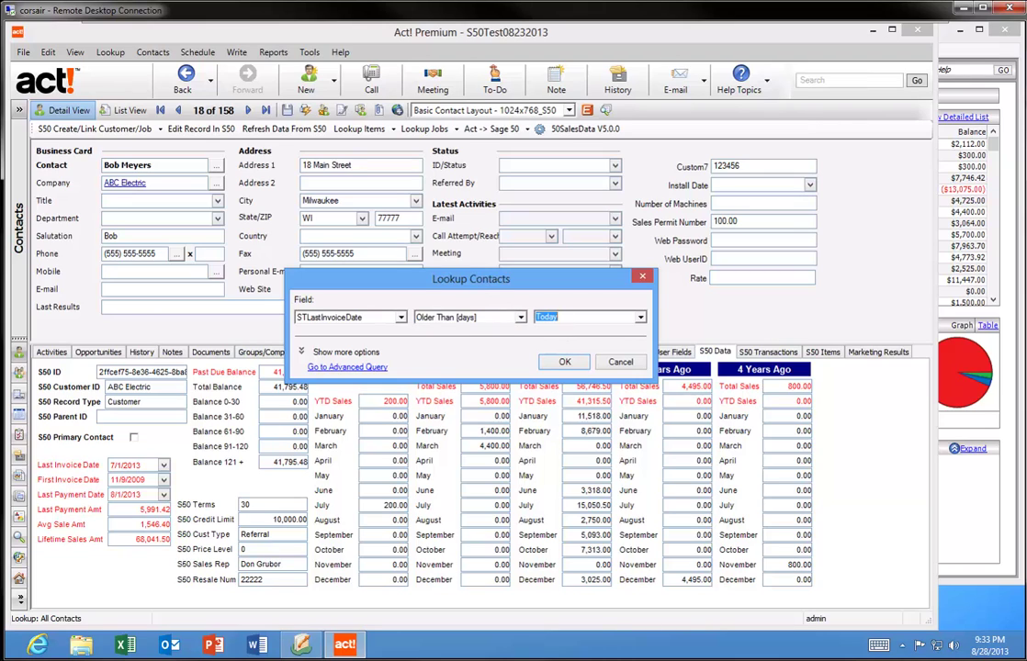
click(564, 361)
click(569, 367)
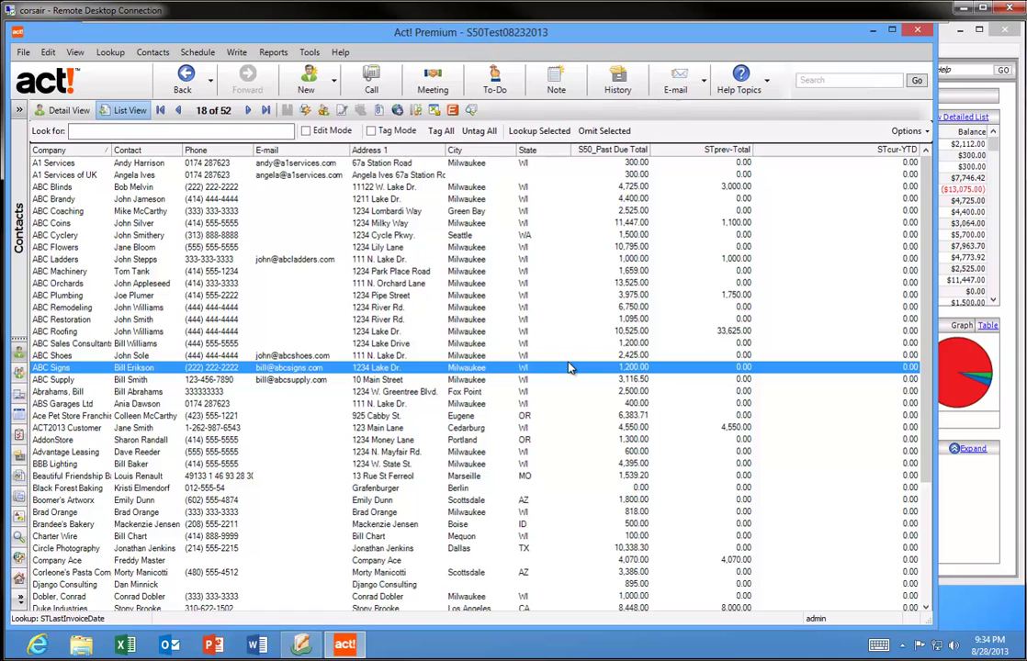
- From a listed customer's sales data, look up the contacts whose STprev-Total is greater than 500
double_click(569, 368)
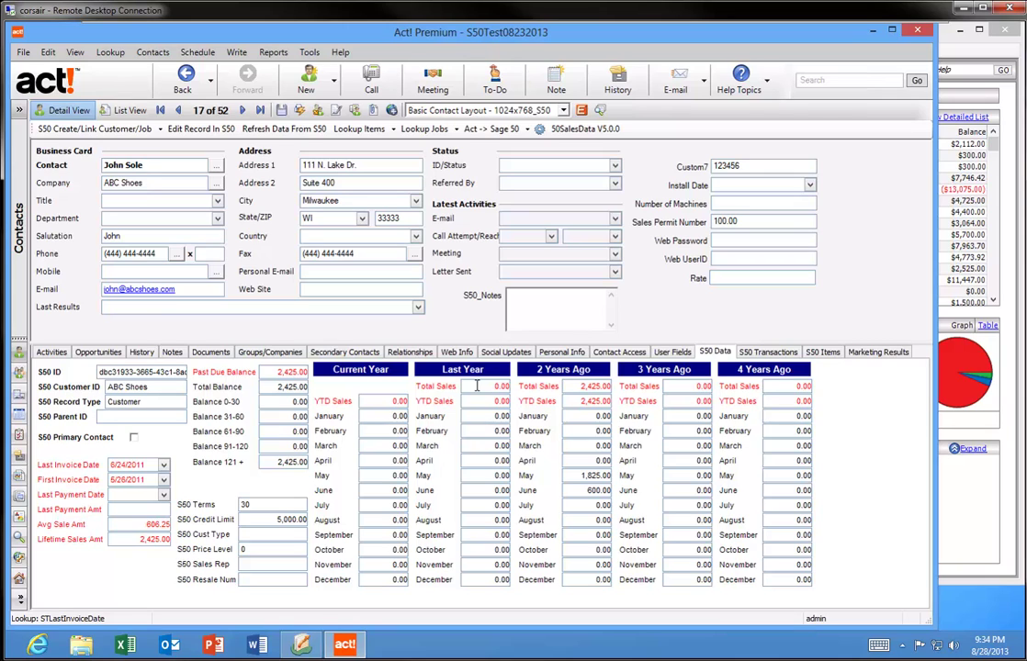
right_click(476, 386)
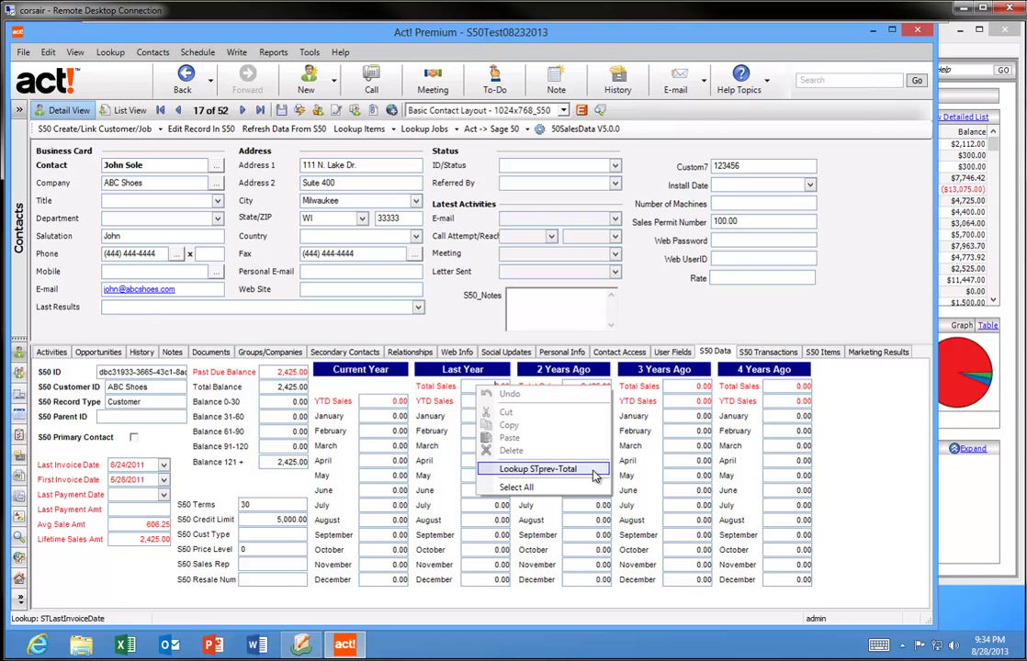
click(593, 475)
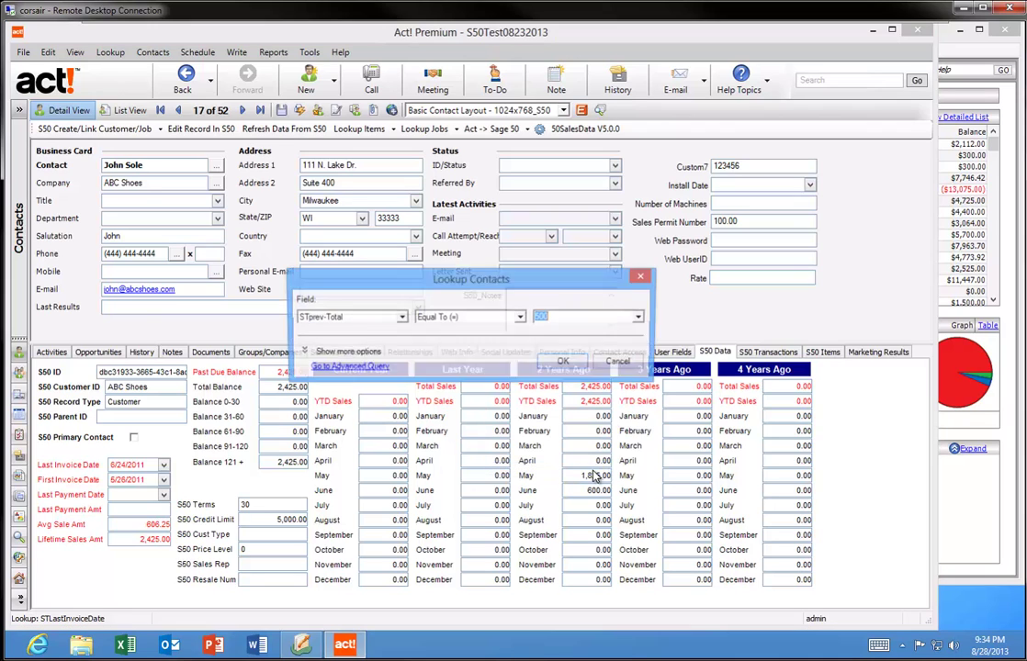
click(520, 316)
click(447, 359)
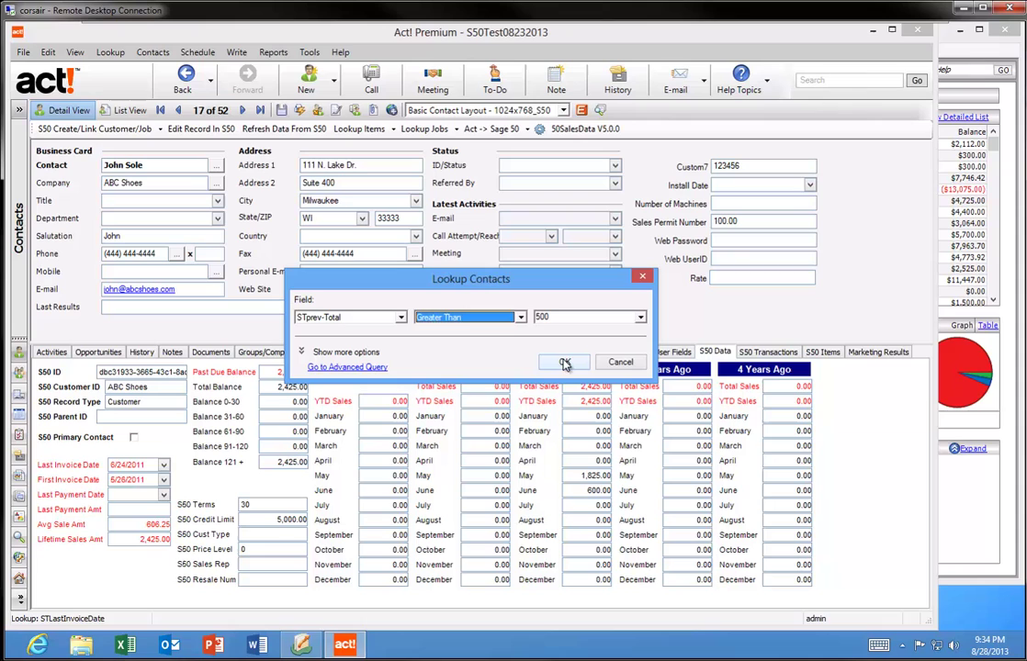
click(564, 363)
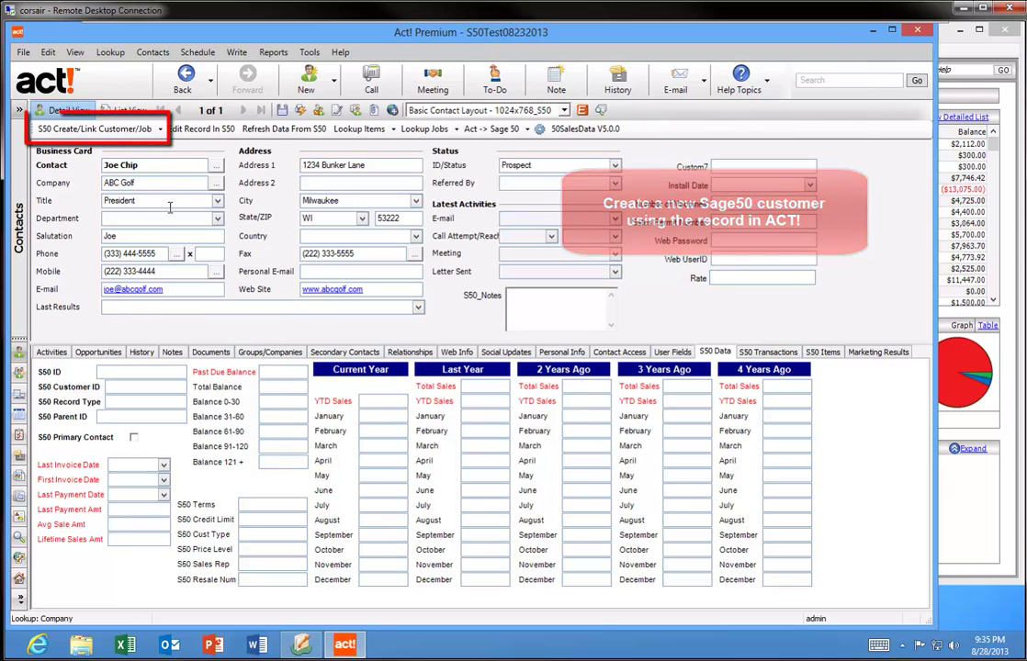
- Create a new Sage 50 customer named ABC Golf from the contact, view its Sage 50 record and close it
click(99, 130)
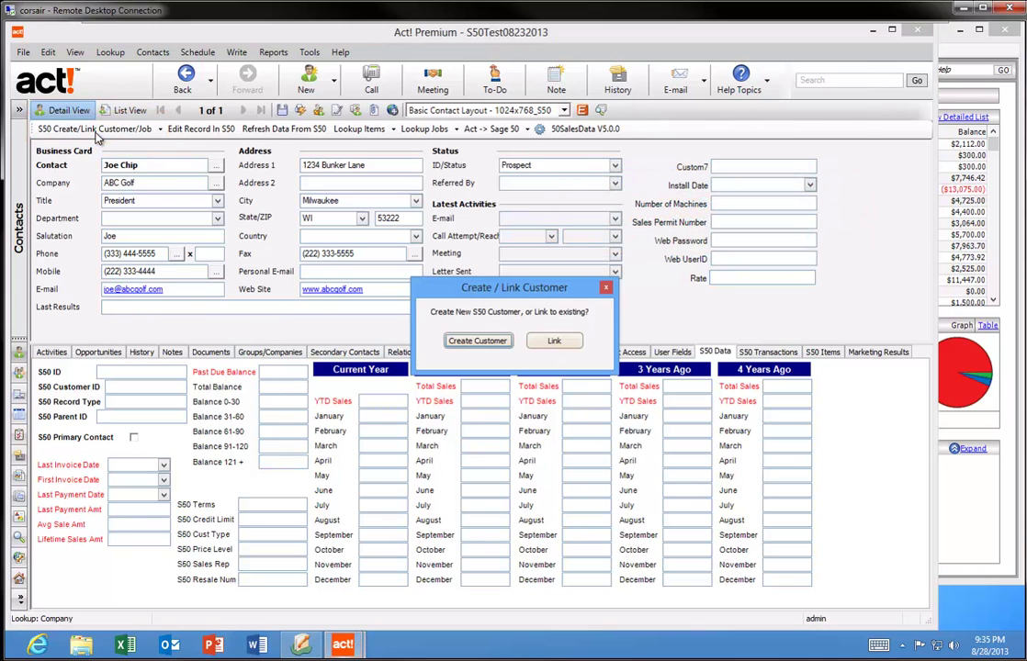
click(484, 343)
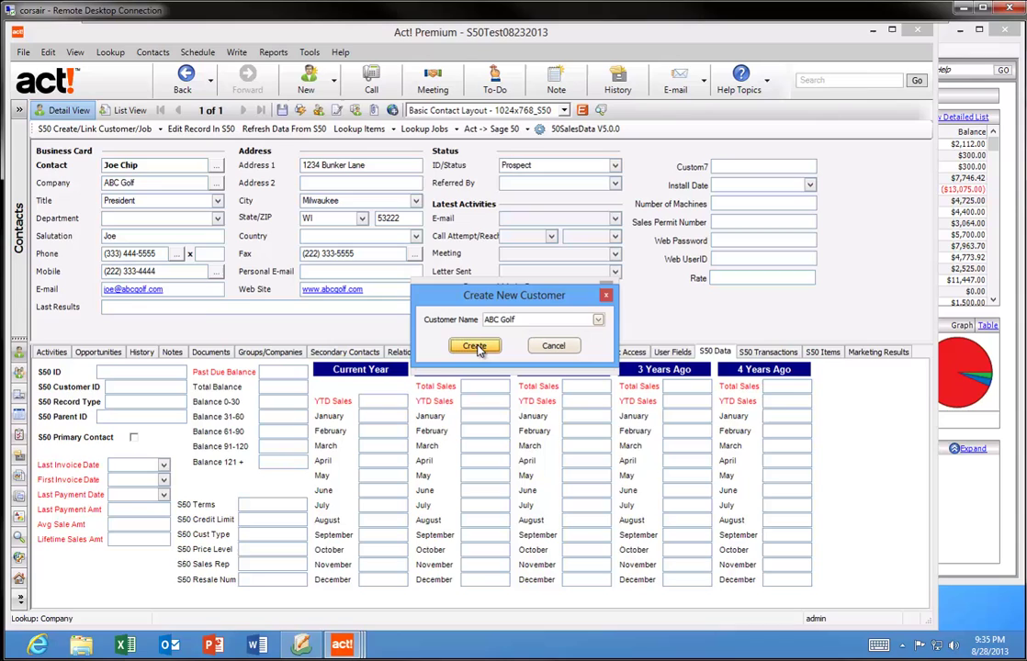
click(472, 347)
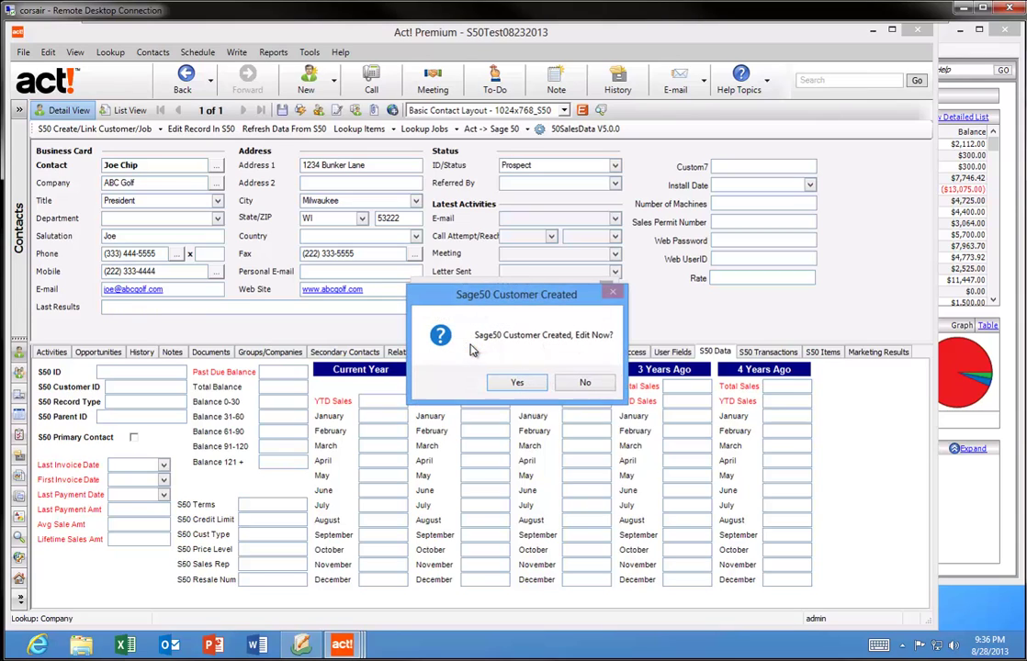
click(528, 384)
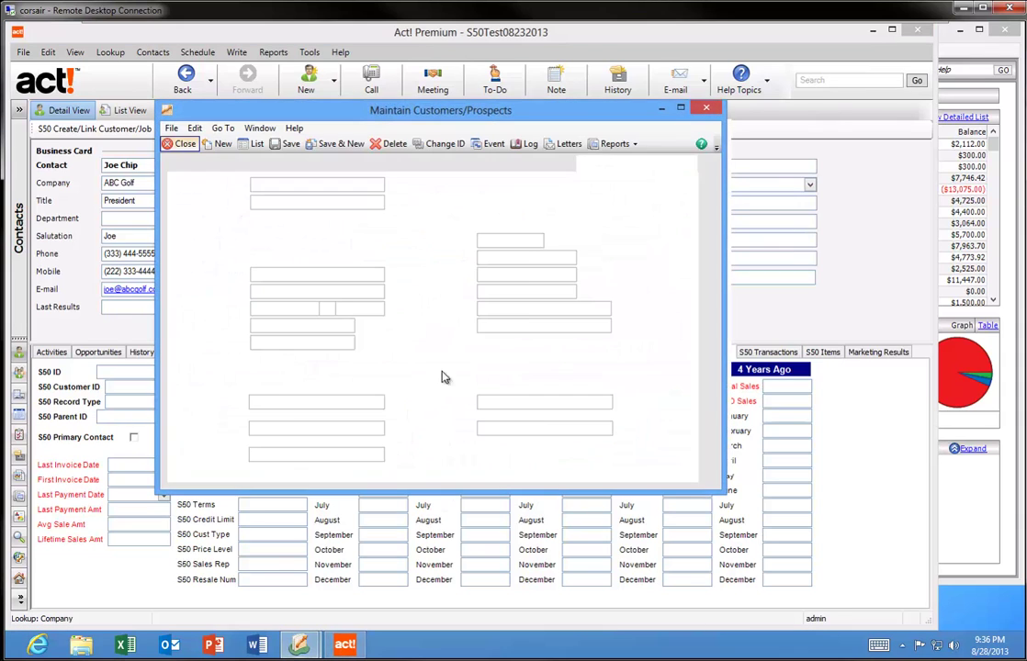
click(705, 108)
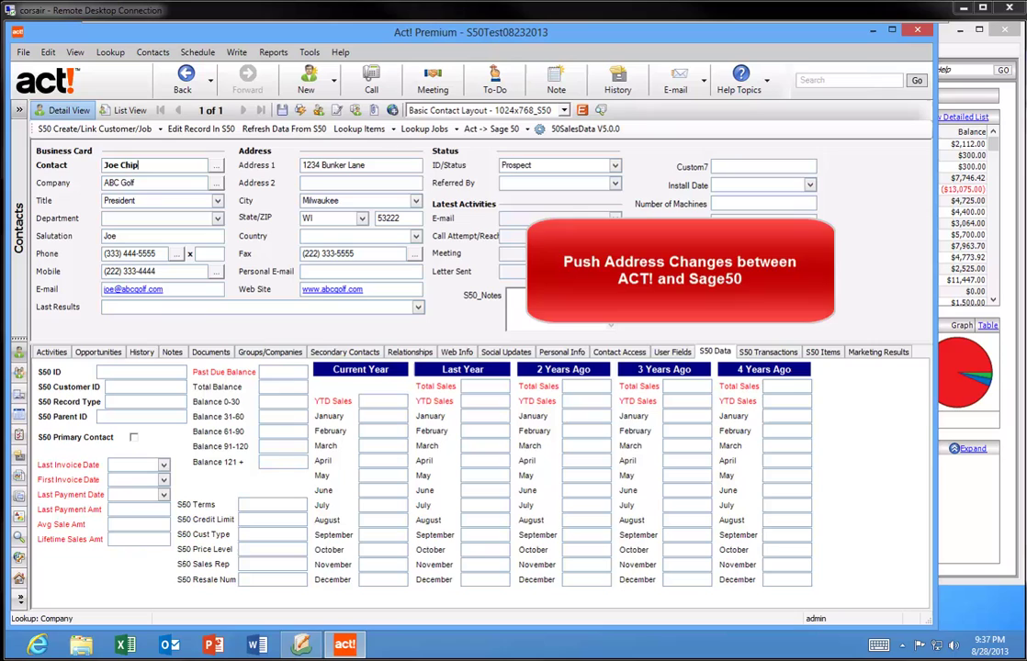
- Enter the suite number in the ABC Golf contact's Address 2 field and save the record
click(318, 184)
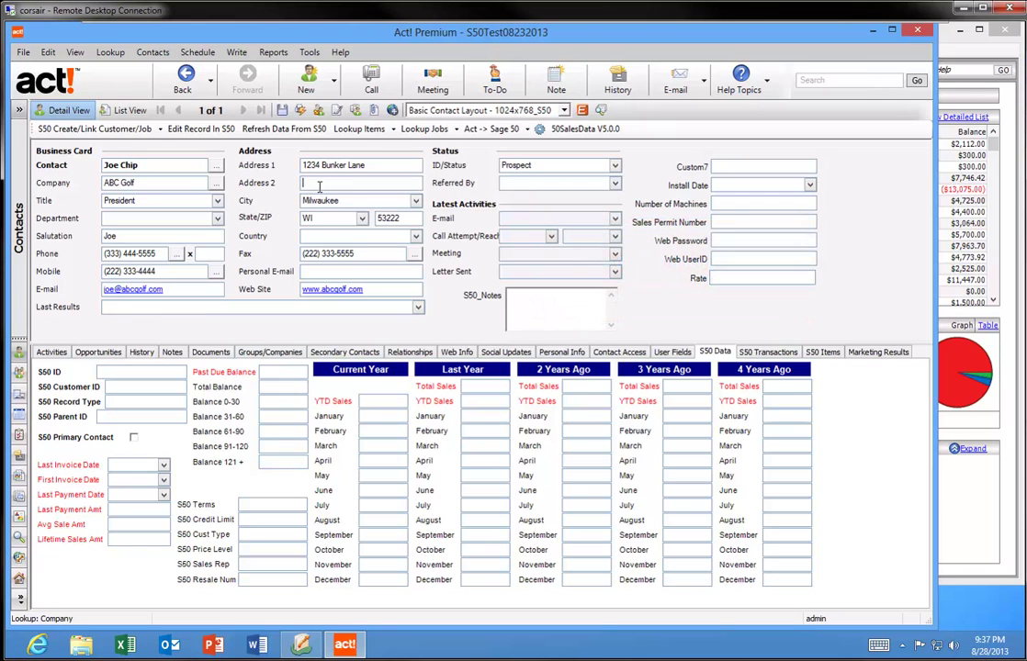
text(Suite 900)
click(282, 109)
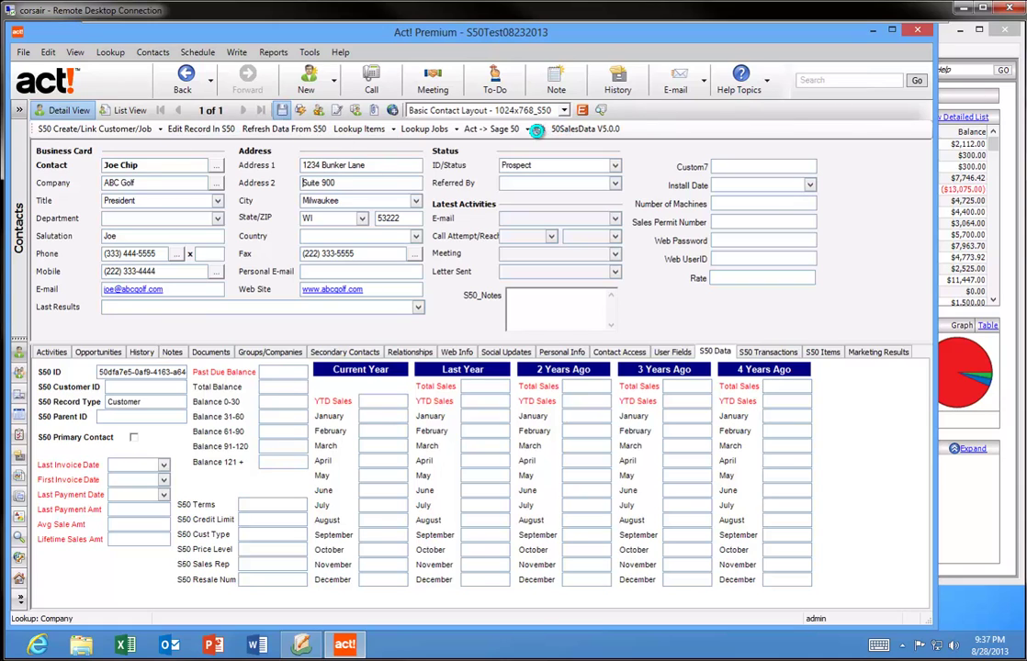
- Sync the ABC Golf contact's data from Act to Sage 50
click(524, 129)
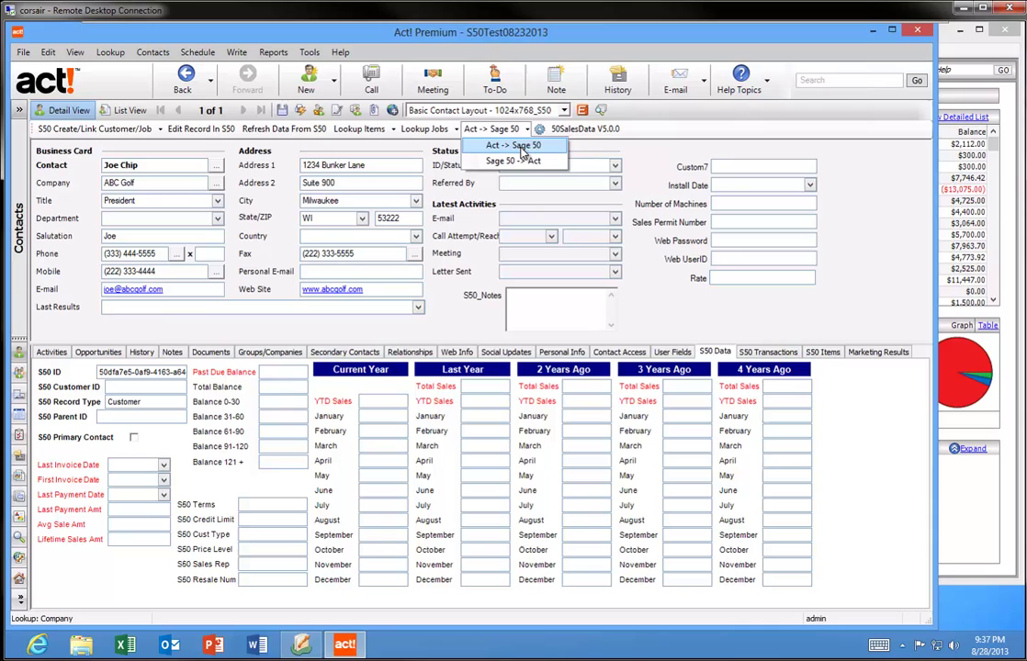
click(521, 147)
click(444, 333)
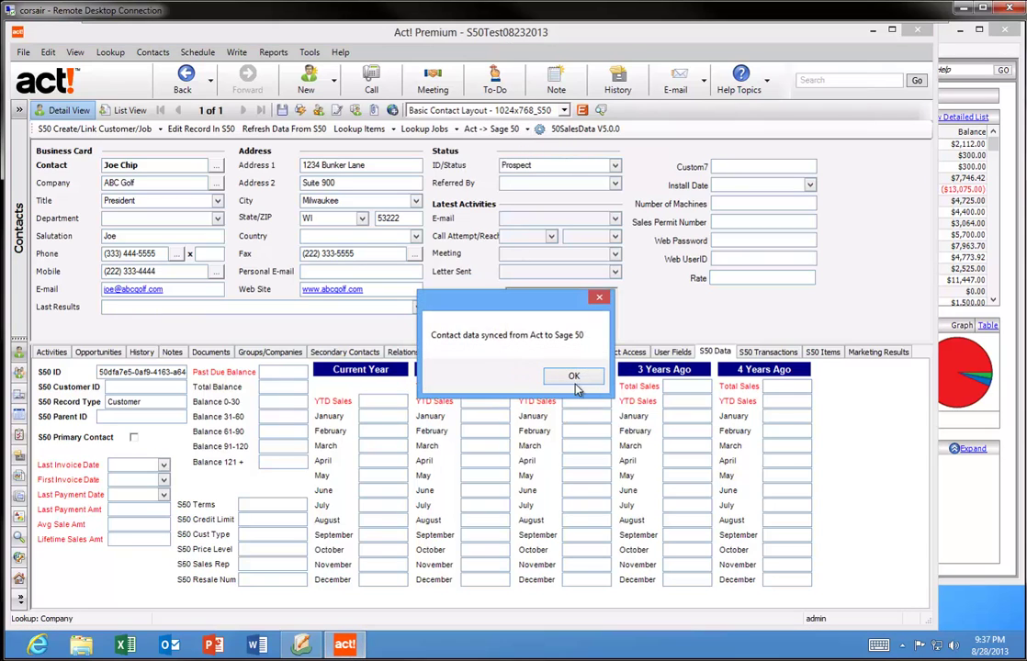
click(573, 374)
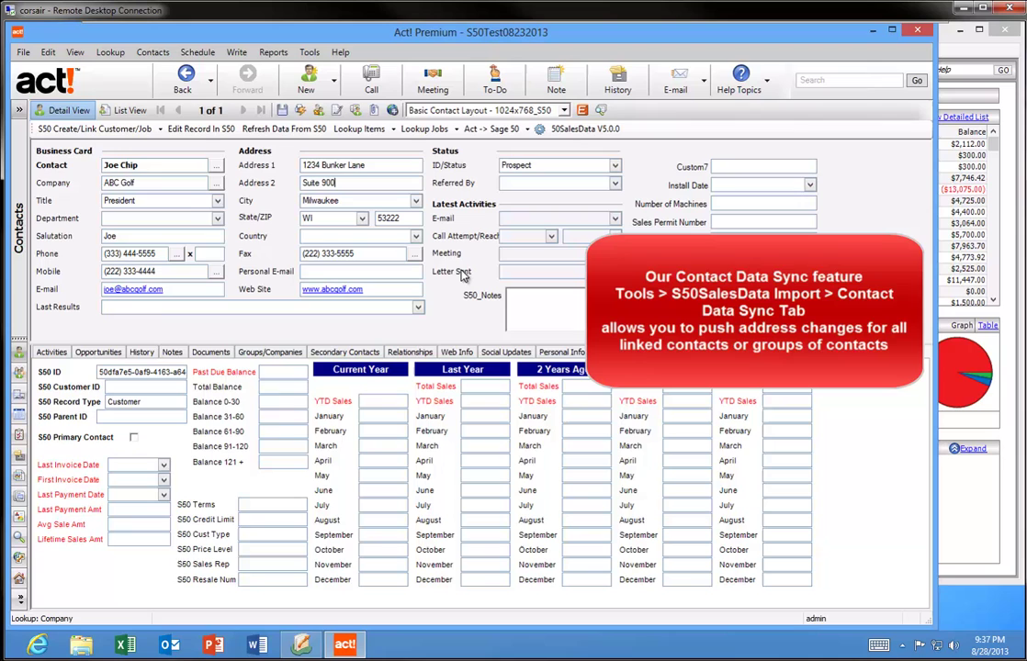
- Review the Contact Data Sync options of the S50 SalesData import and close the dialog
click(309, 52)
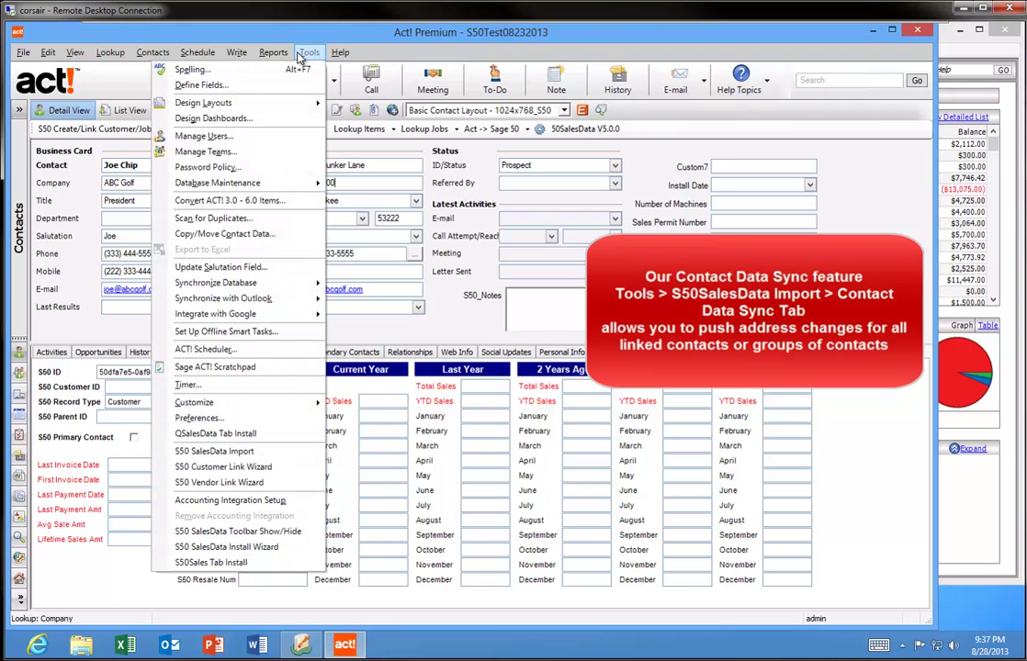
click(260, 451)
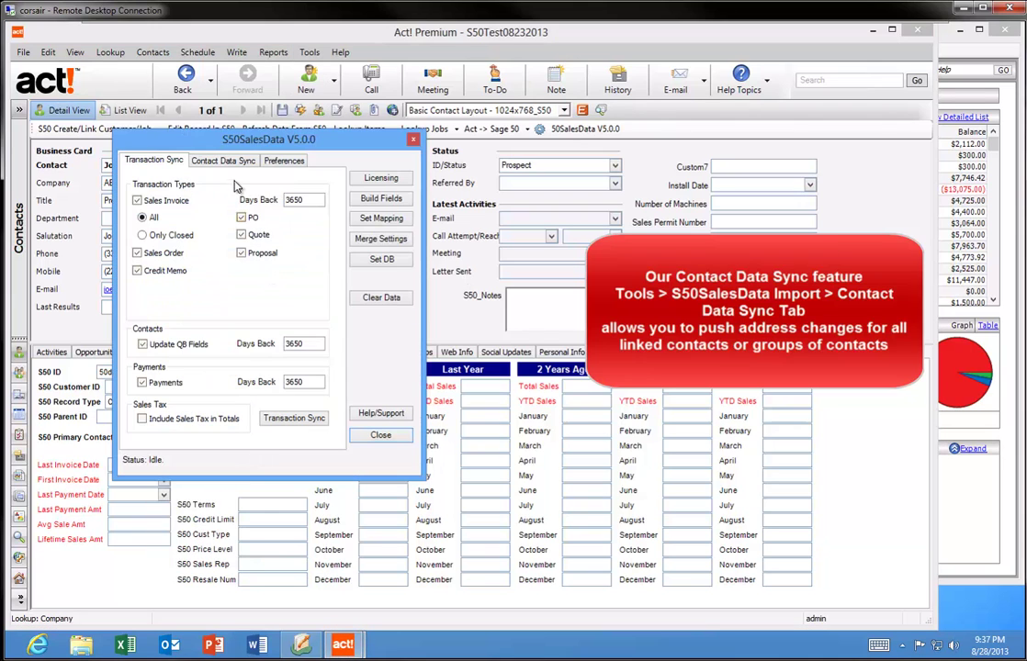
click(213, 160)
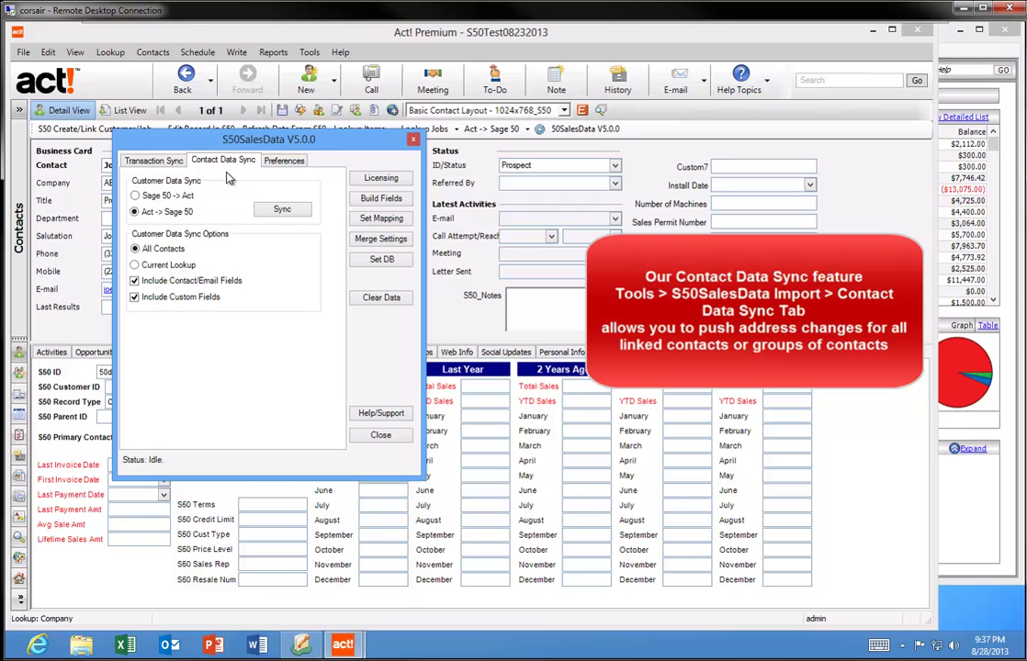
click(380, 434)
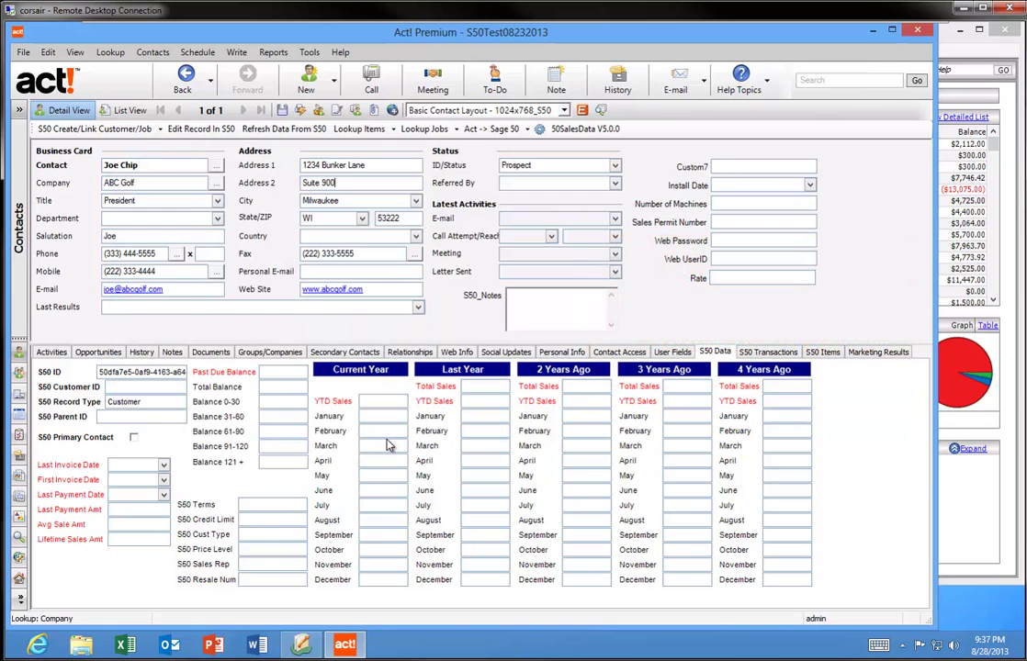